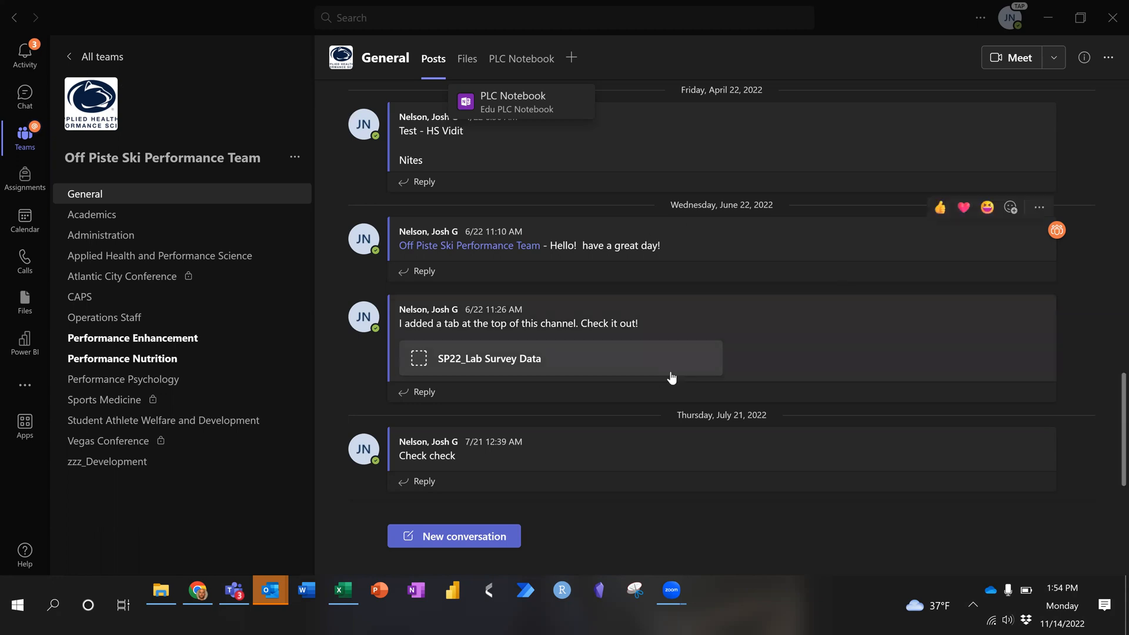
Look through the list of all teams and reopen the Off Piste Ski Performance Team.
{"action": "left_click", "coordinate": [35, 147]}
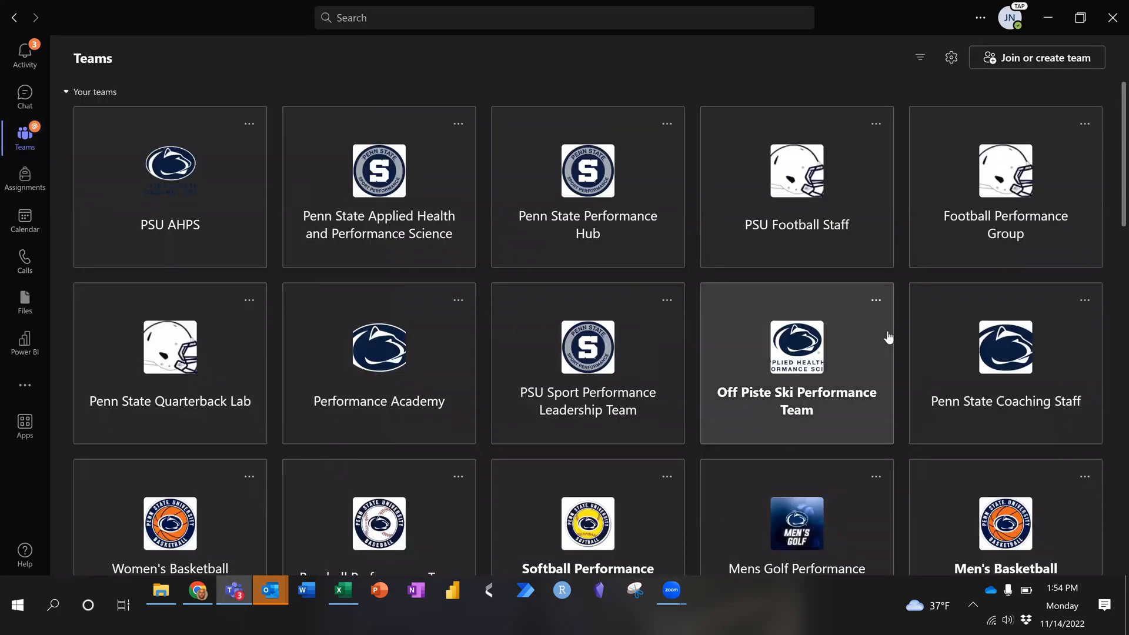
{"action": "scroll", "coordinate": [887, 337], "scroll_direction": "down", "scroll_amount": 3}
{"action": "scroll", "coordinate": [888, 337], "scroll_direction": "down", "scroll_amount": 5}
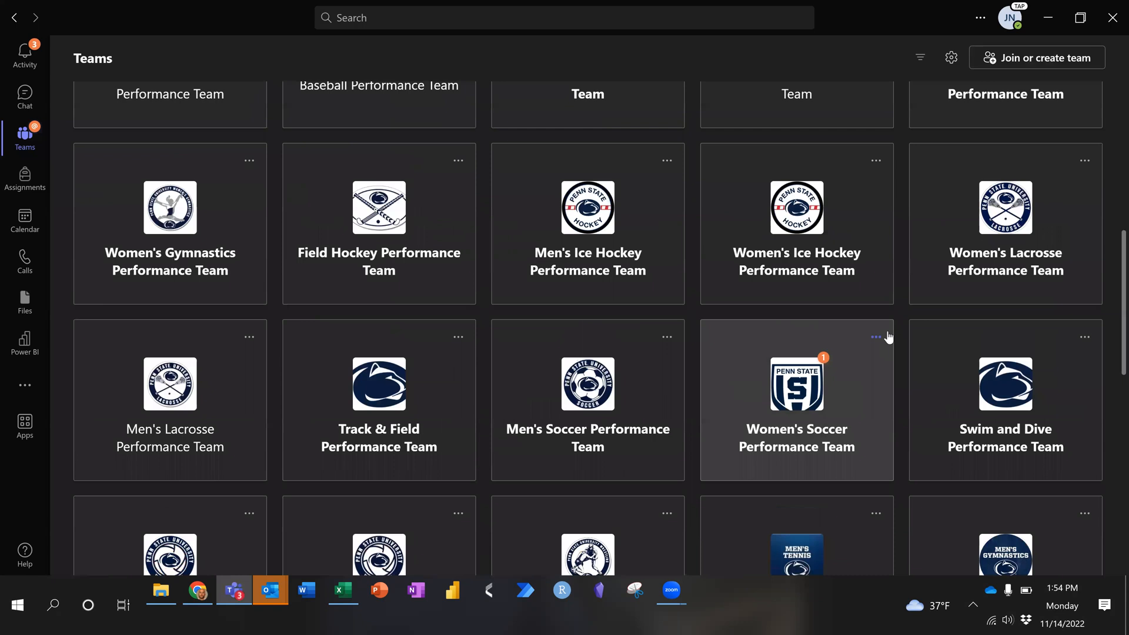
{"action": "scroll", "coordinate": [887, 336], "scroll_direction": "up", "scroll_amount": 8}
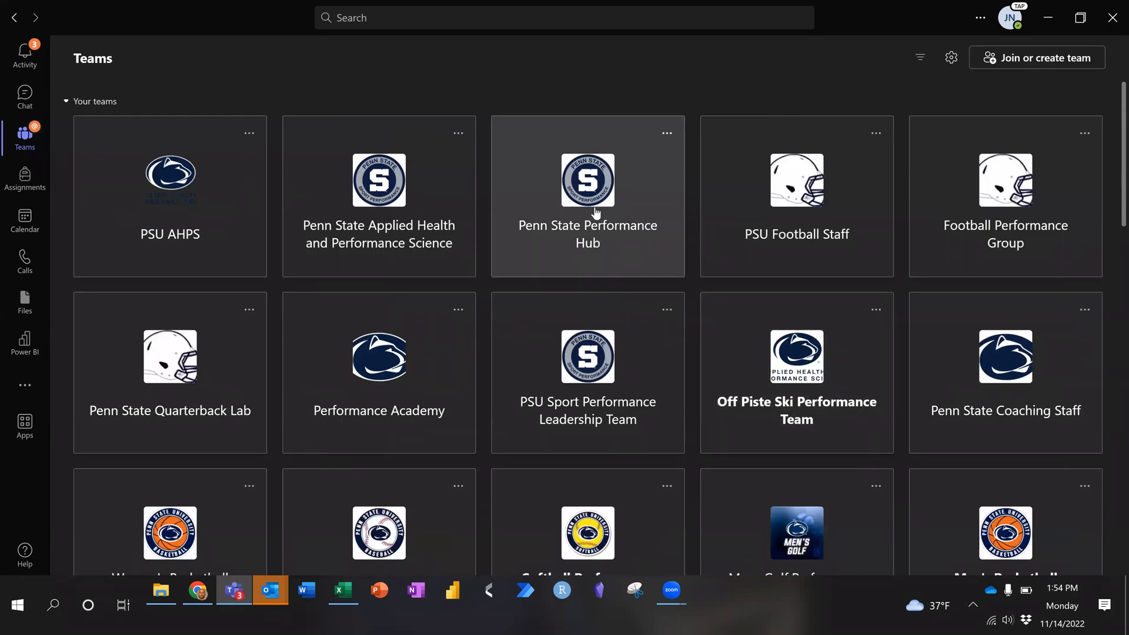
{"action": "left_click", "coordinate": [811, 380]}
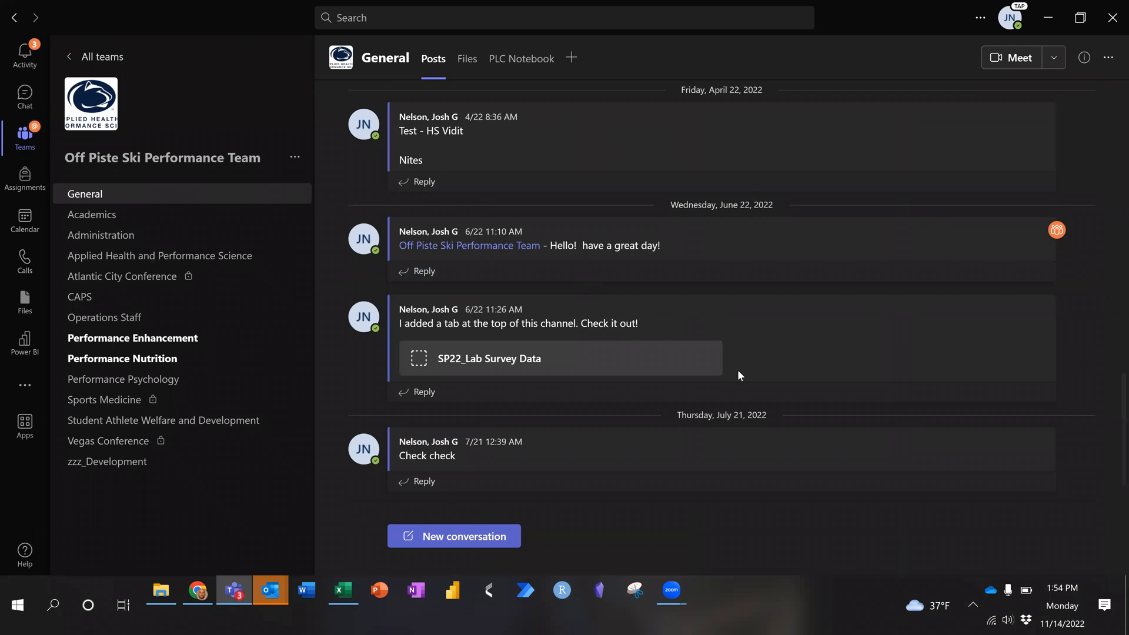
{"action": "mouse_move", "coordinate": [738, 368]}
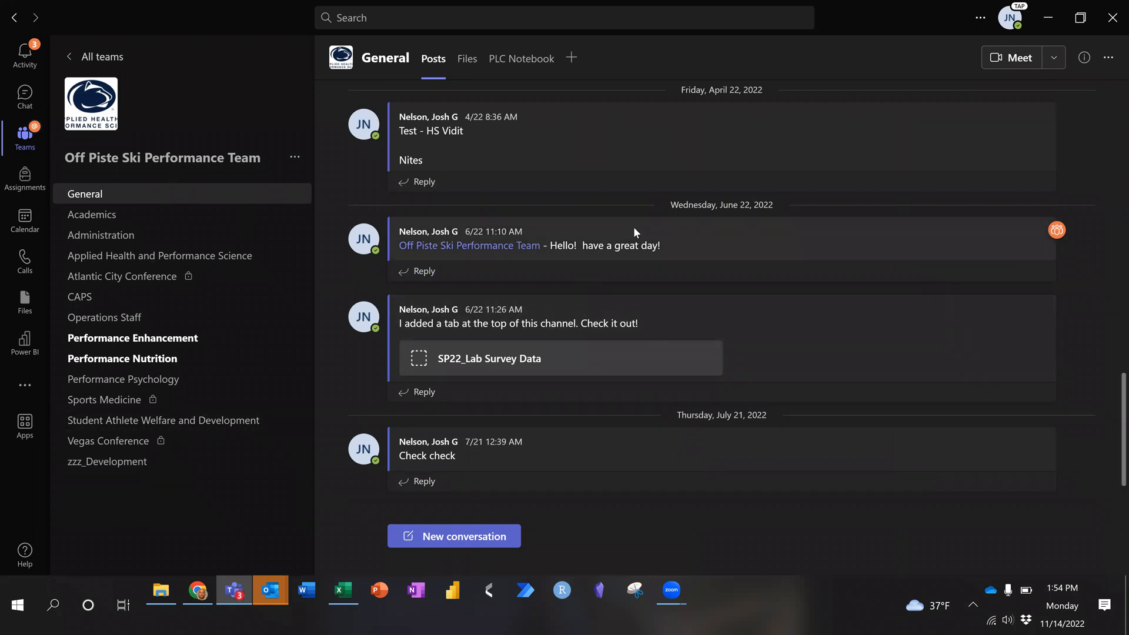
{"action": "scroll", "coordinate": [634, 228], "scroll_direction": "up", "scroll_amount": 3}
{"action": "scroll", "coordinate": [633, 227], "scroll_direction": "up", "scroll_amount": 5}
{"action": "scroll", "coordinate": [633, 227], "scroll_direction": "down", "scroll_amount": 10}
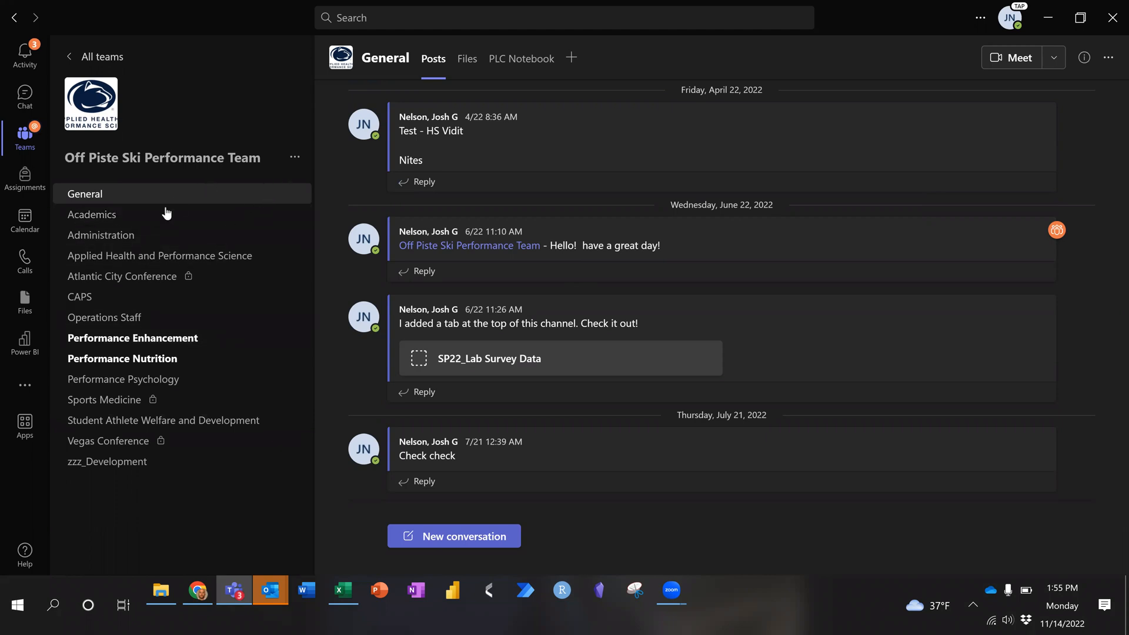
Add a channel named Departmental Projects to the Off Piste Ski Performance Team with Standard privacy, accessible to everyone on the team.
{"action": "left_click", "coordinate": [295, 157]}
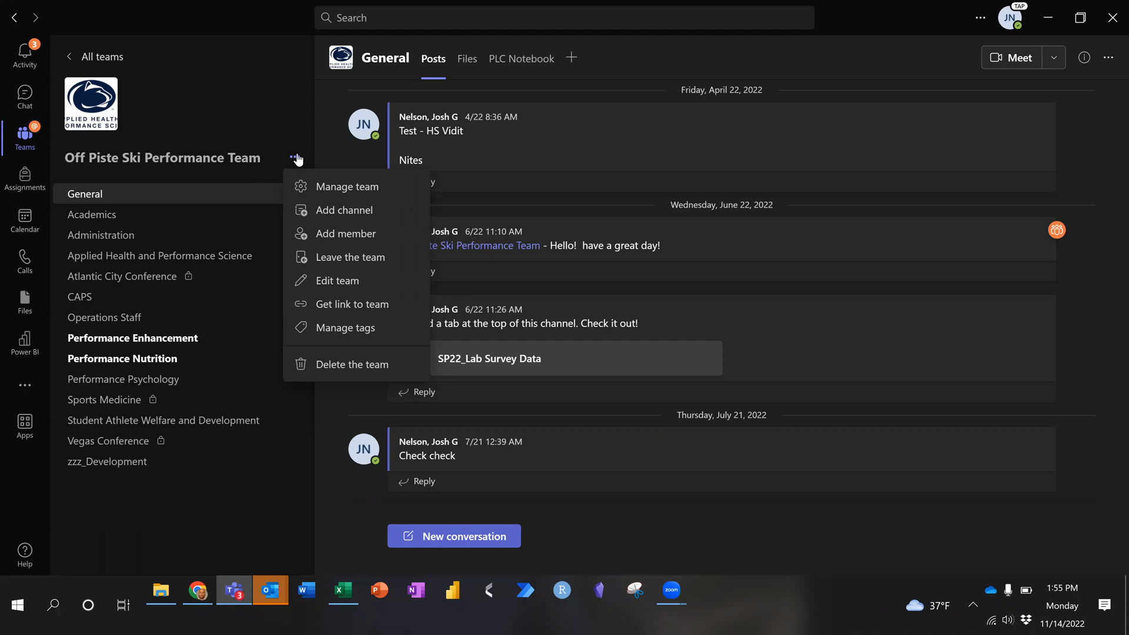
{"action": "left_click", "coordinate": [341, 212]}
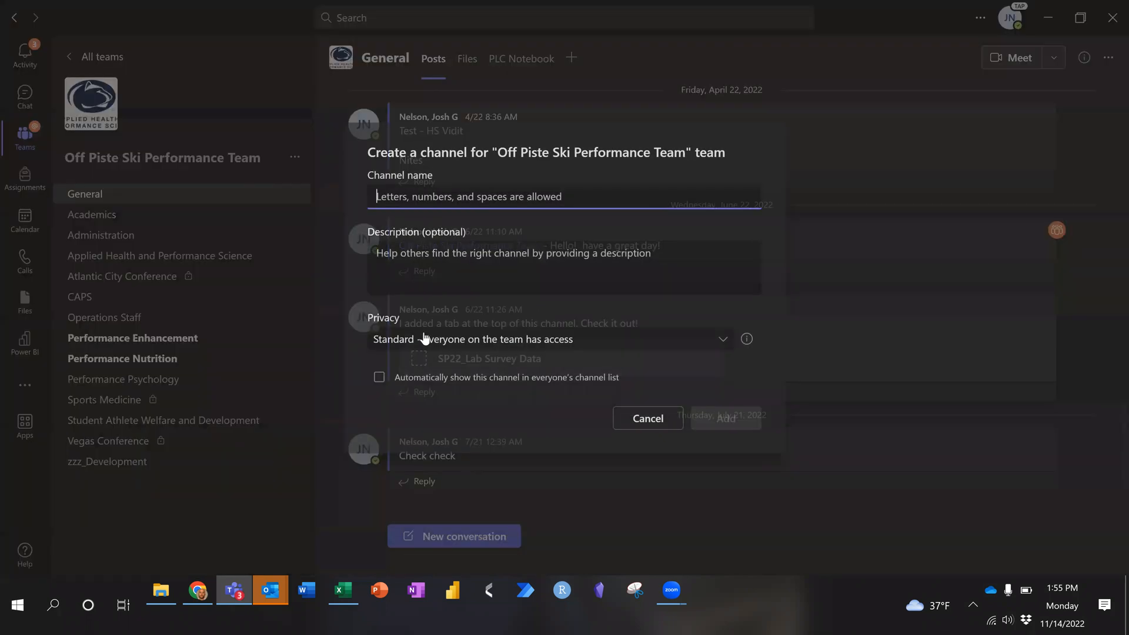
{"action": "left_click", "coordinate": [552, 349]}
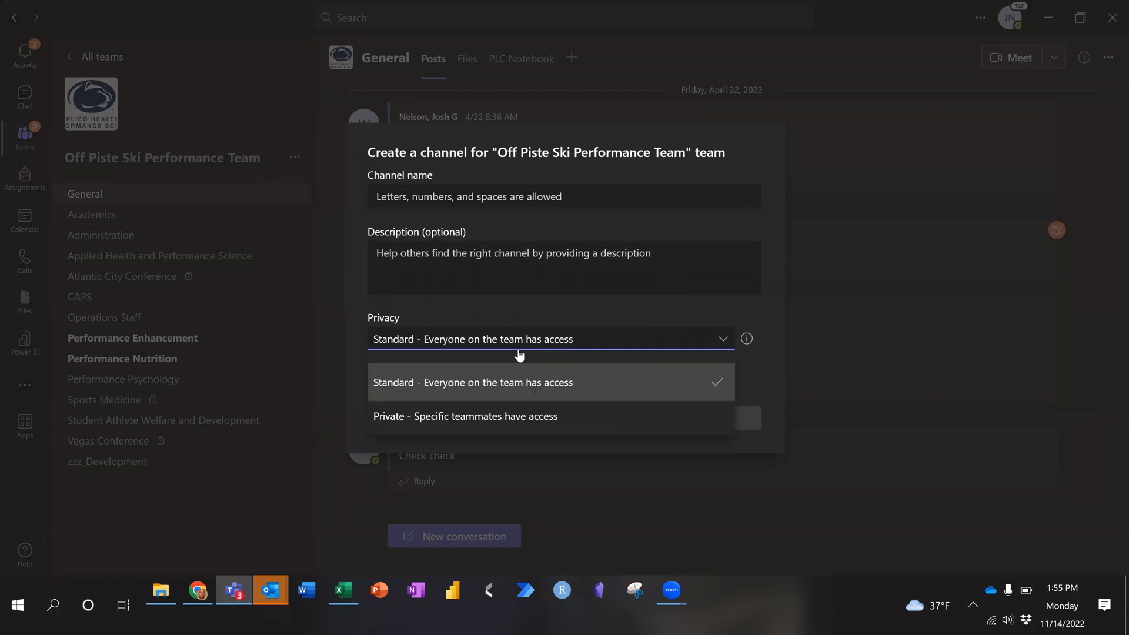
{"action": "left_click", "coordinate": [484, 332]}
{"action": "left_click", "coordinate": [451, 198]}
{"action": "type", "text": "Project"}
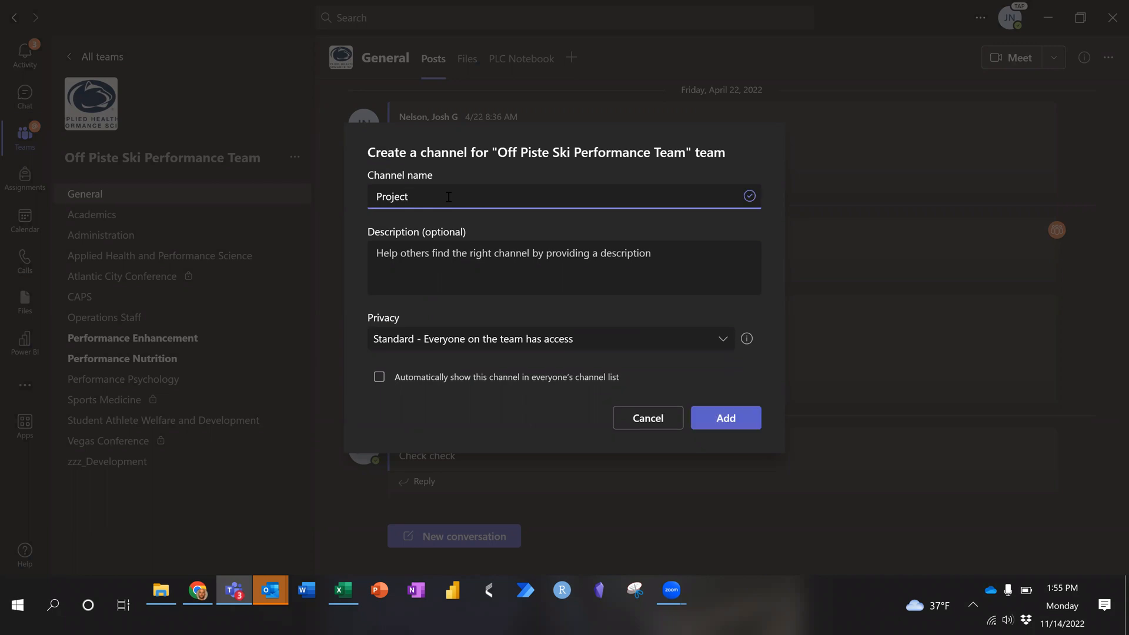
{"action": "key", "text": "BackSpace"}
{"action": "key", "text": "BackSpace"}
{"action": "key", "text": "BackSpace"}
{"action": "key", "text": "BackSpace"}
{"action": "key", "text": "BackSpace"}
{"action": "key", "text": "BackSpace"}
{"action": "key", "text": "BackSpace"}
{"action": "type", "text": "Departmental Projects"}
{"action": "left_click", "coordinate": [725, 418]}
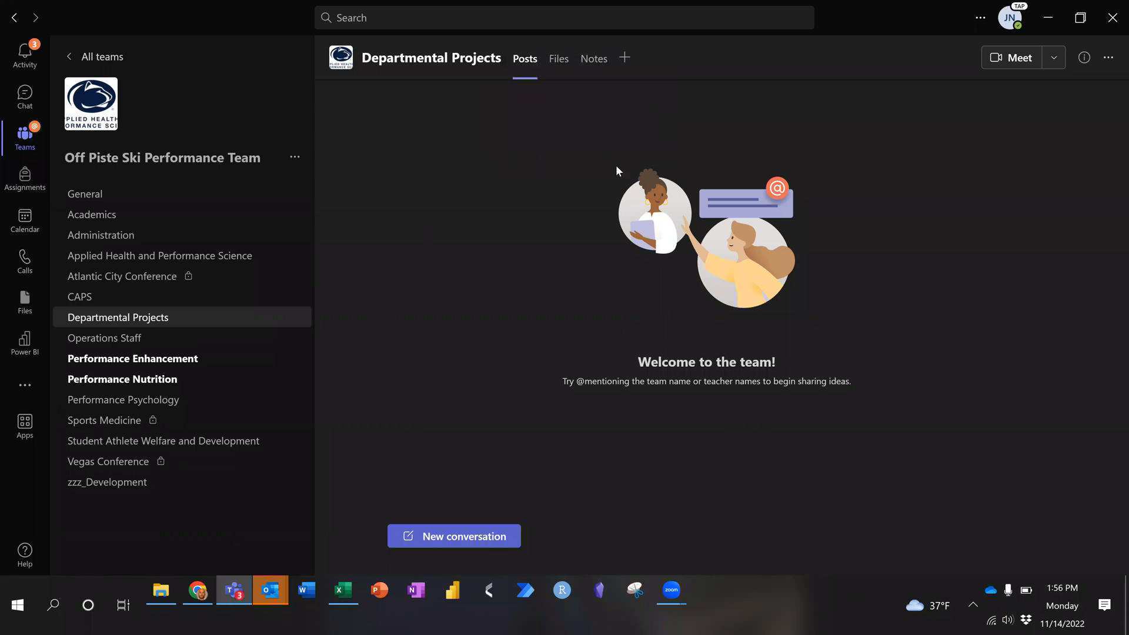
Visit the Operations Staff channel, return to Departmental Projects and open its files.
{"action": "left_click", "coordinate": [132, 341]}
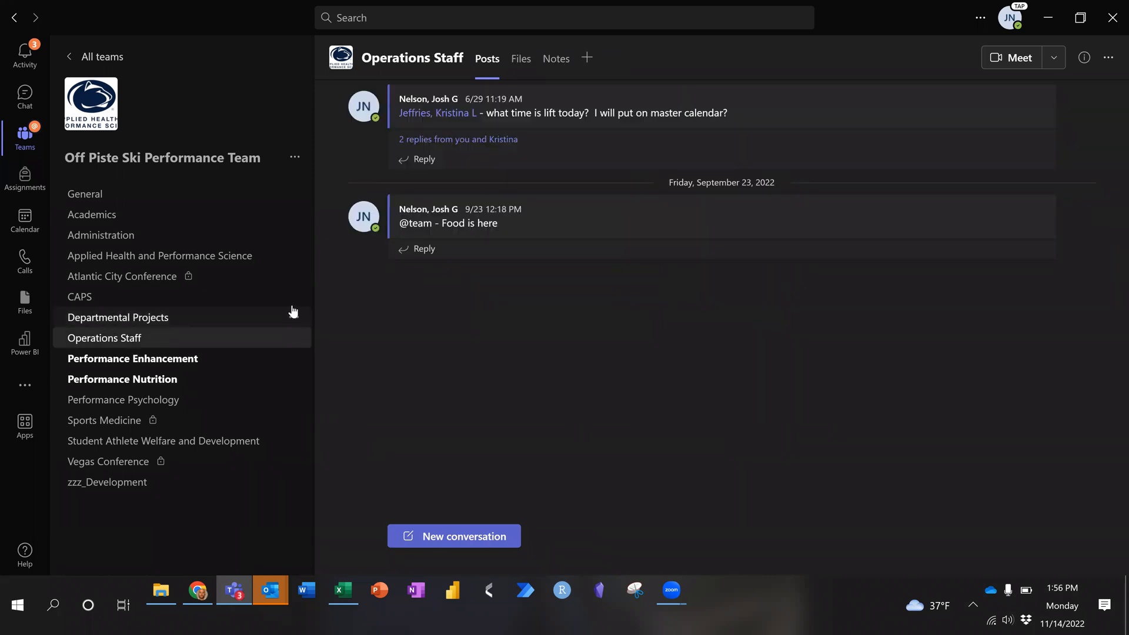
{"action": "left_click", "coordinate": [290, 315]}
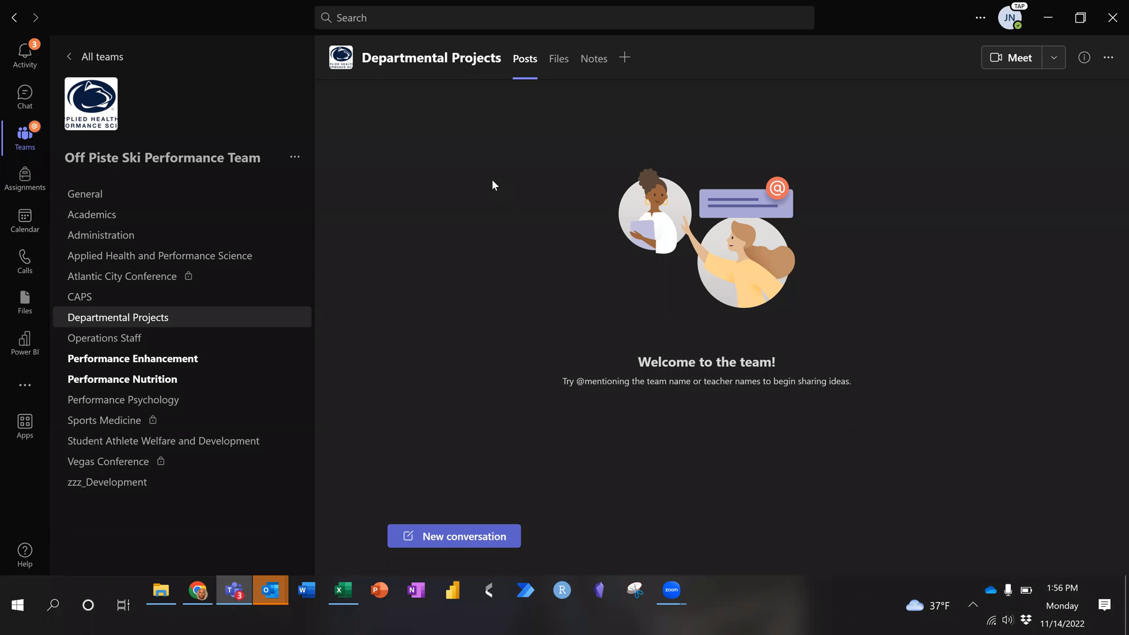
{"action": "left_click", "coordinate": [557, 66]}
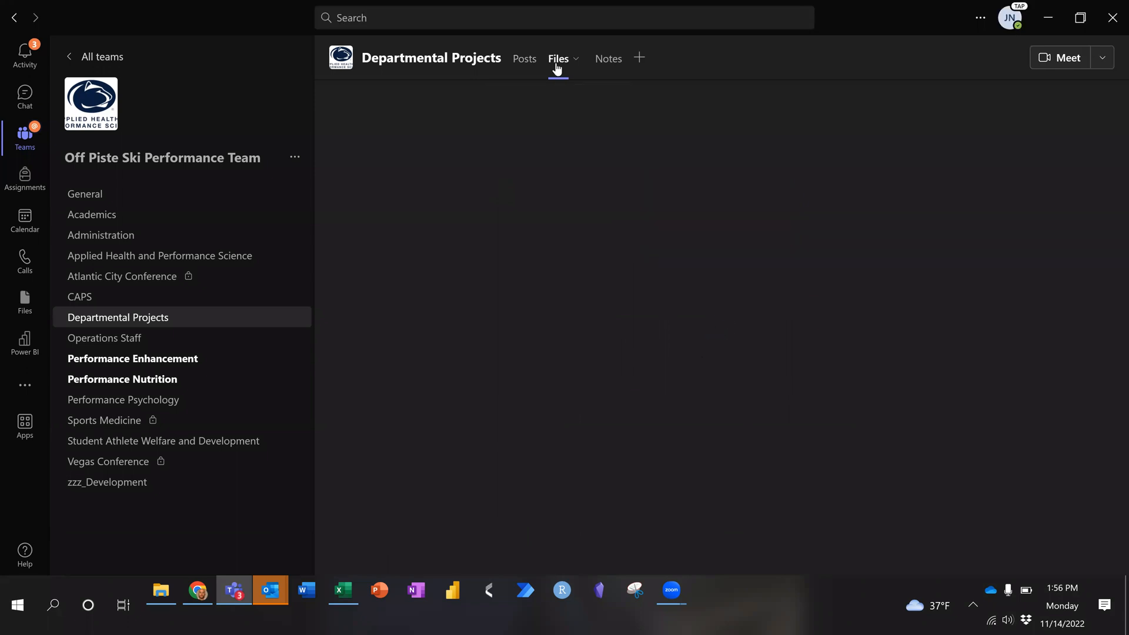
Create a folder named with the project owner's surname plus "_Master Scheduling Project", look inside it, and return to the channel's root folder.
{"action": "left_click", "coordinate": [373, 99]}
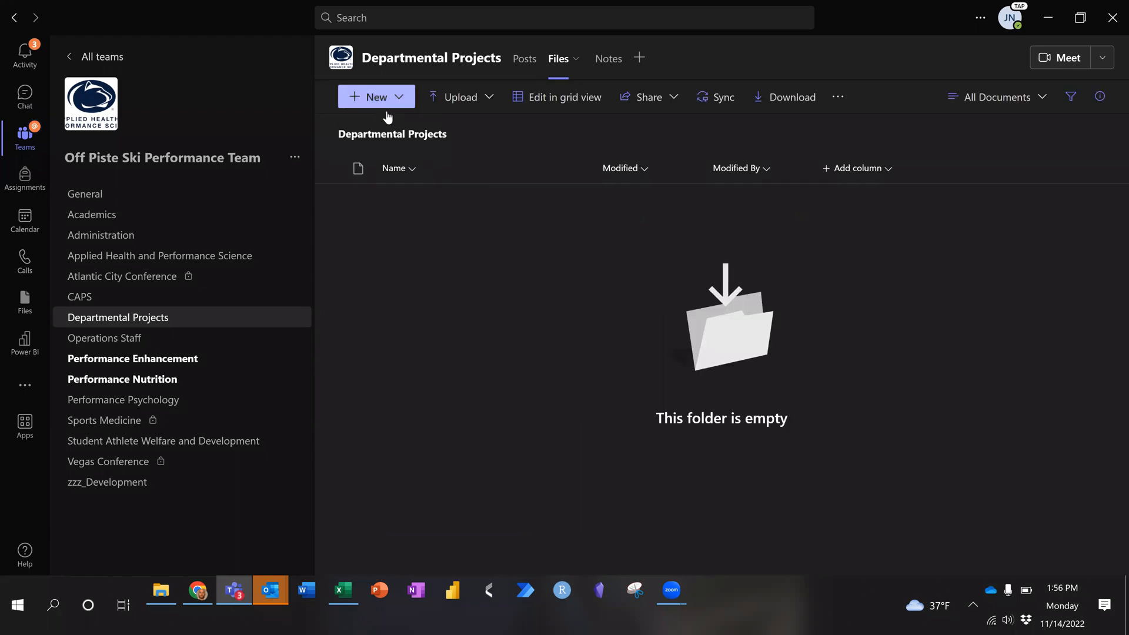
{"action": "left_click", "coordinate": [376, 124]}
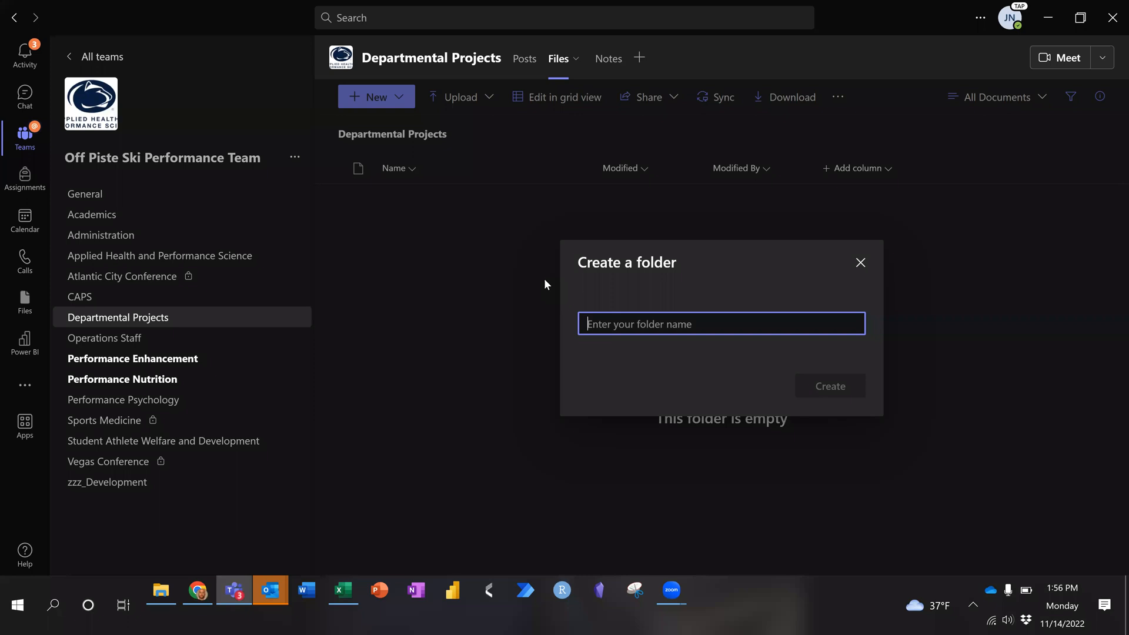
{"action": "type", "text": "Nelson_"}
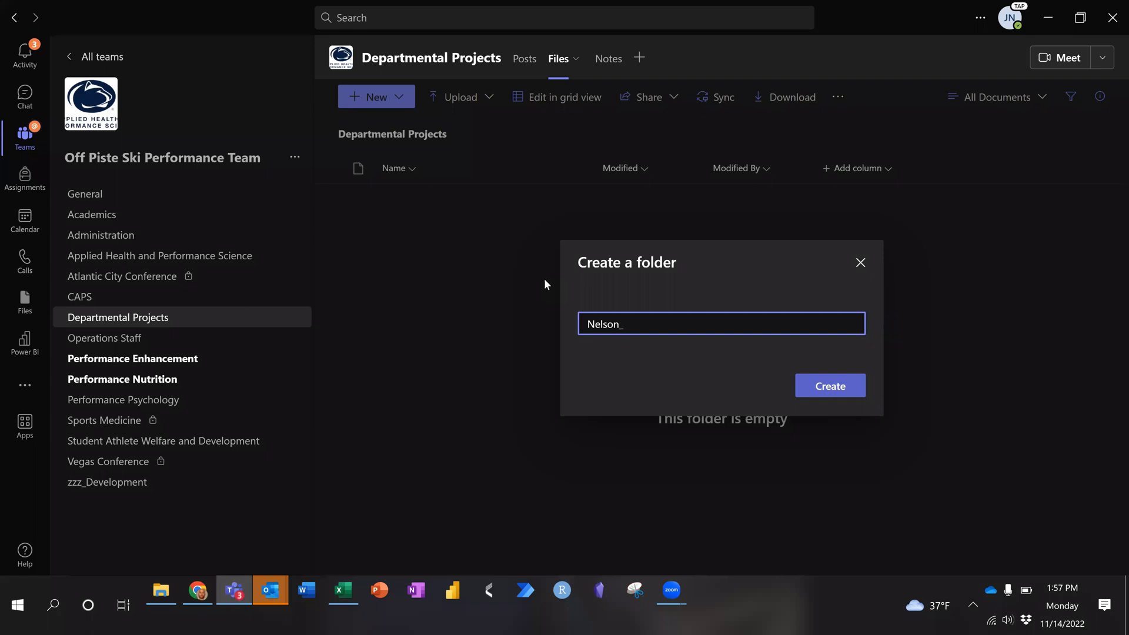
{"action": "type", "text": "S"}
{"action": "key", "text": "BackSpace"}
{"action": "type", "text": "Master Scheduling Project"}
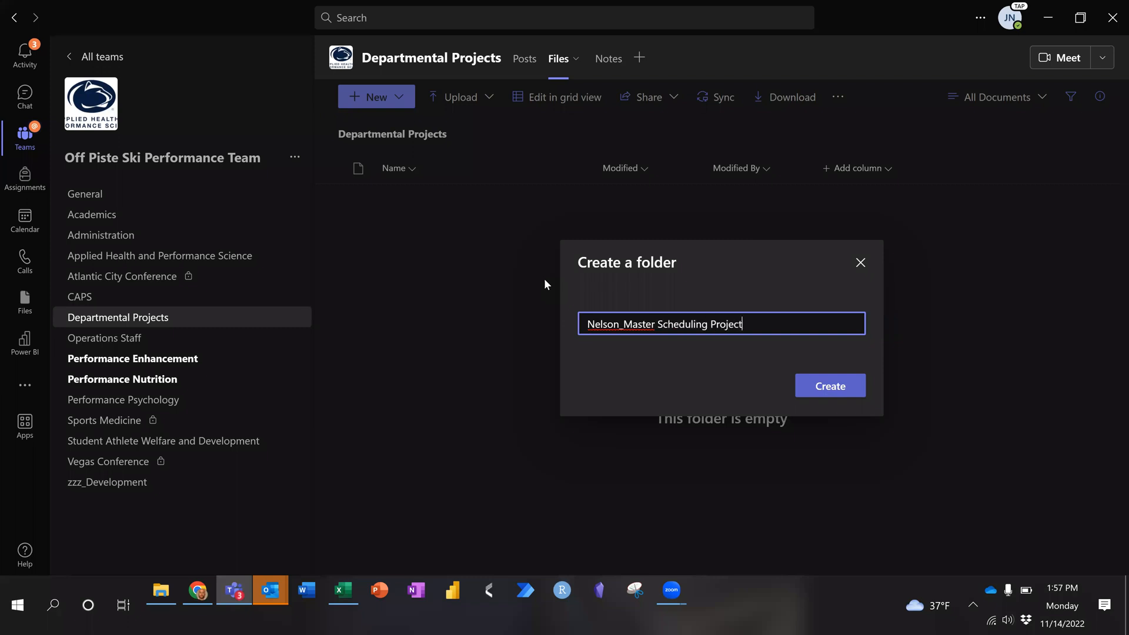
{"action": "key", "text": "Return"}
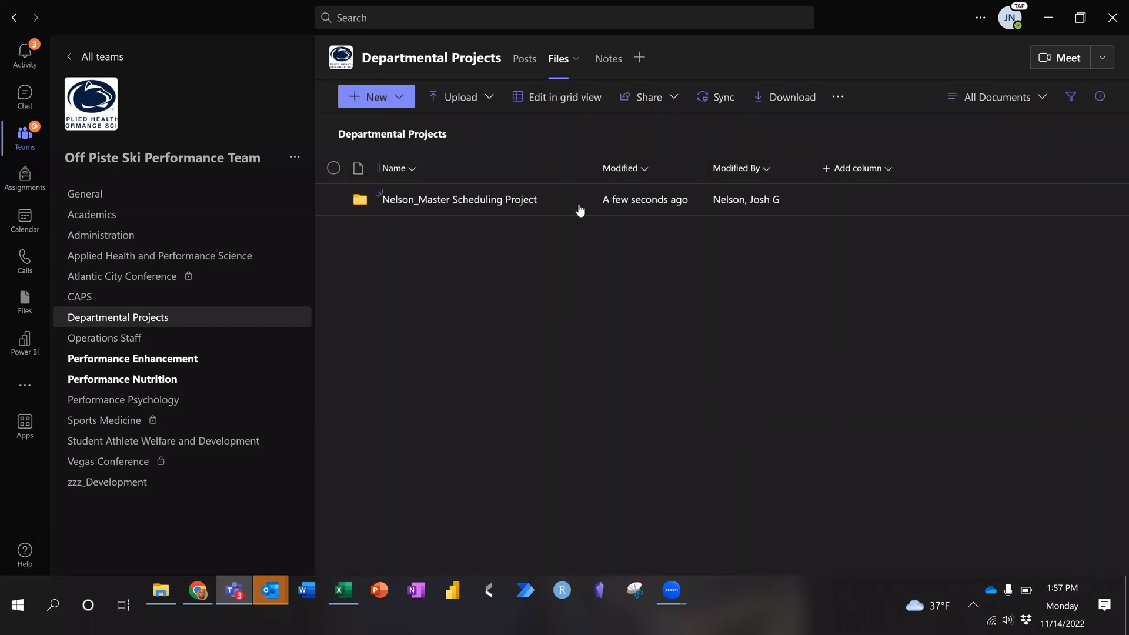
{"action": "left_click", "coordinate": [441, 201]}
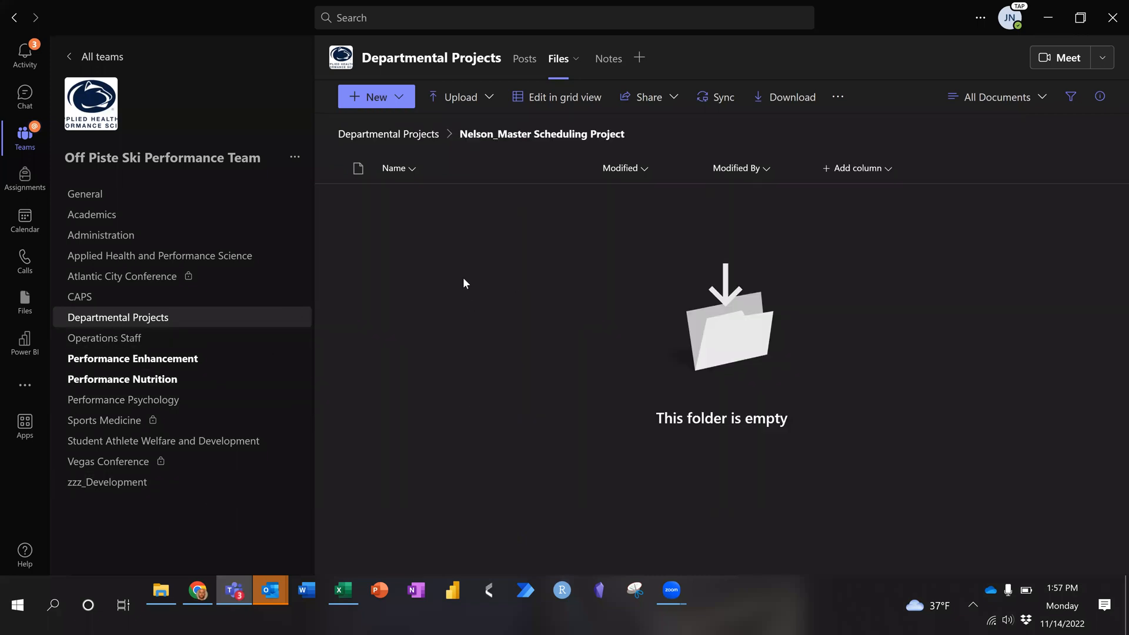
{"action": "left_click", "coordinate": [411, 135]}
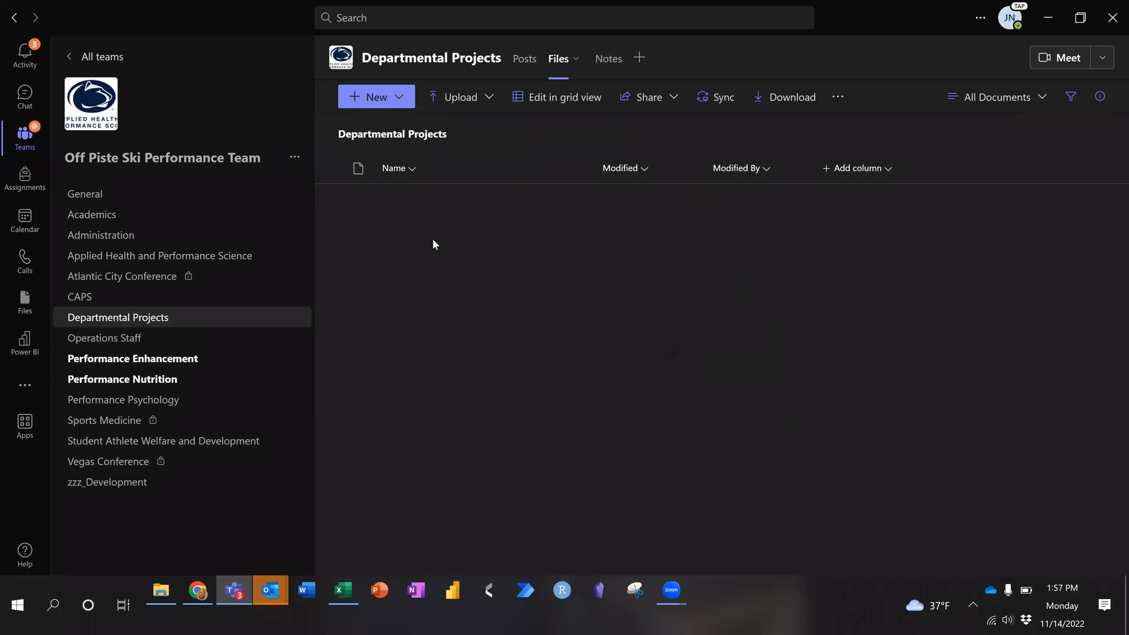
Create a second folder in Departmental Projects, named with its owner's surname plus "_Bunt Coverage R&D".
{"action": "left_click", "coordinate": [389, 104]}
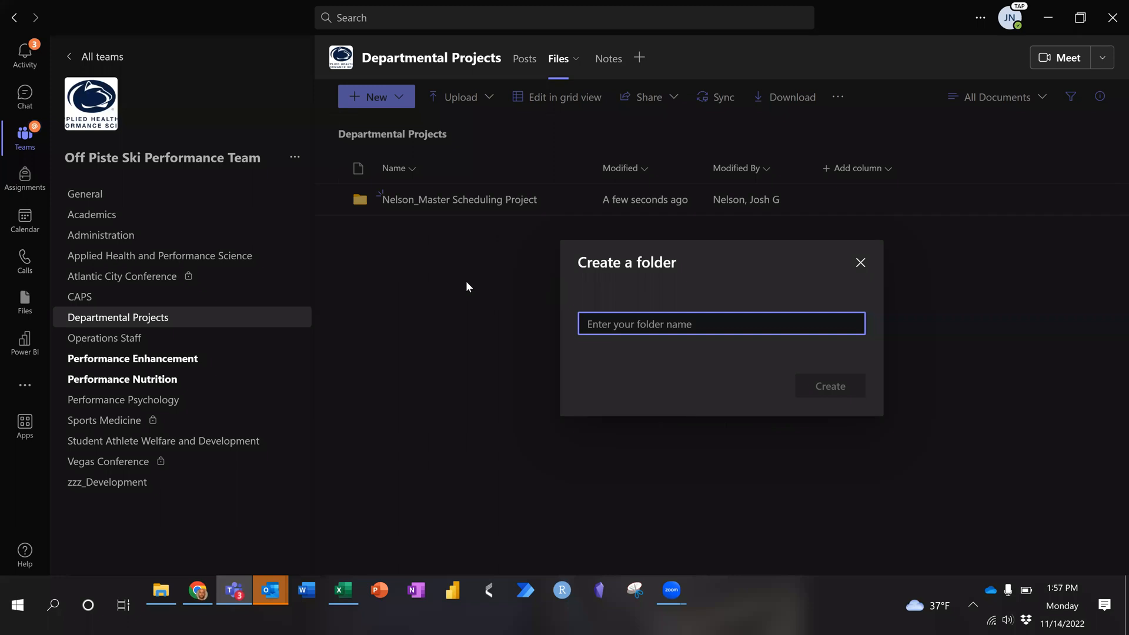
{"action": "type", "text": "Rod"}
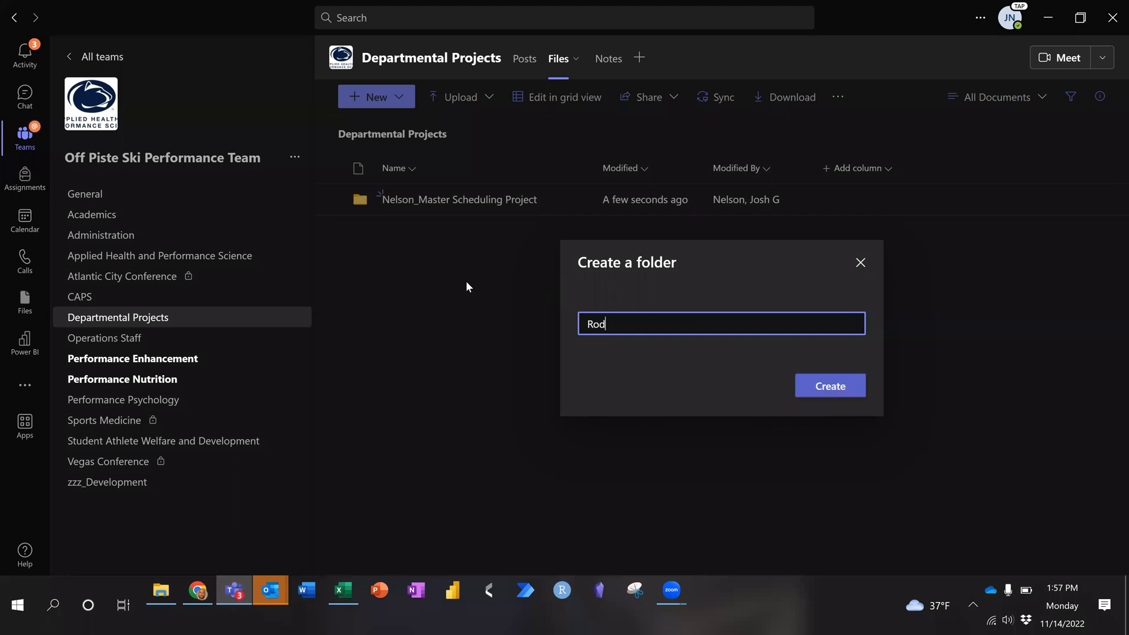
{"action": "type", "text": "riguez_"}
{"action": "type", "text": "Butc"}
{"action": "key", "text": "BackSpace"}
{"action": "key", "text": "BackSpace"}
{"action": "type", "text": "nt Coverage R&D"}
{"action": "key", "text": "Return"}
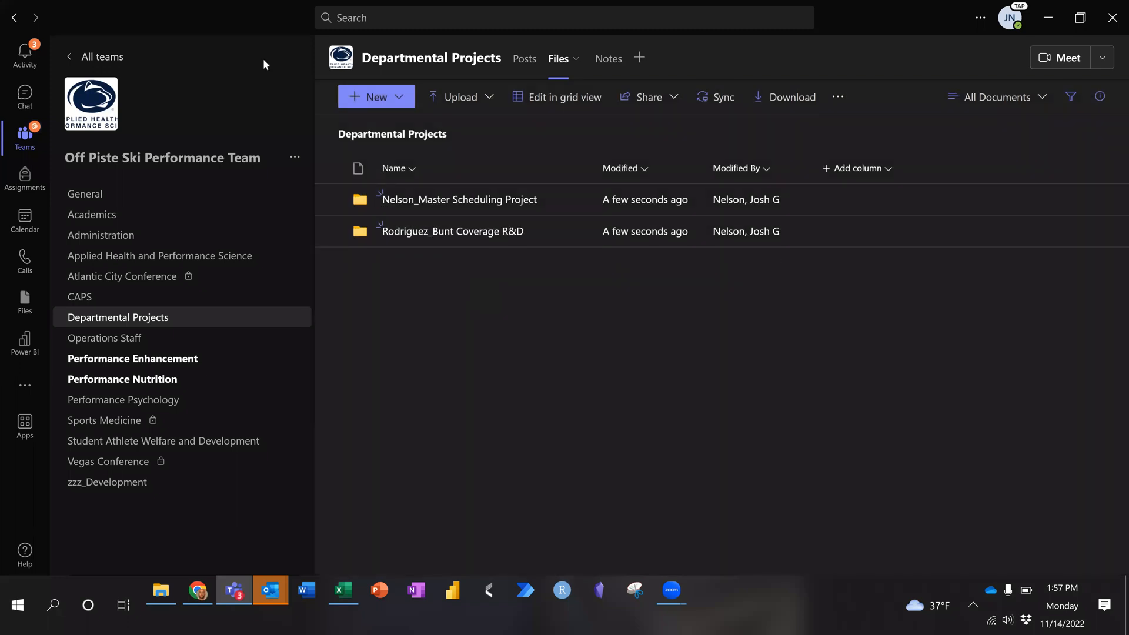
Create a third folder in Departmental Projects, named with its owner's surname plus "_Historical Weather in State College".
{"action": "mouse_move", "coordinate": [410, 101]}
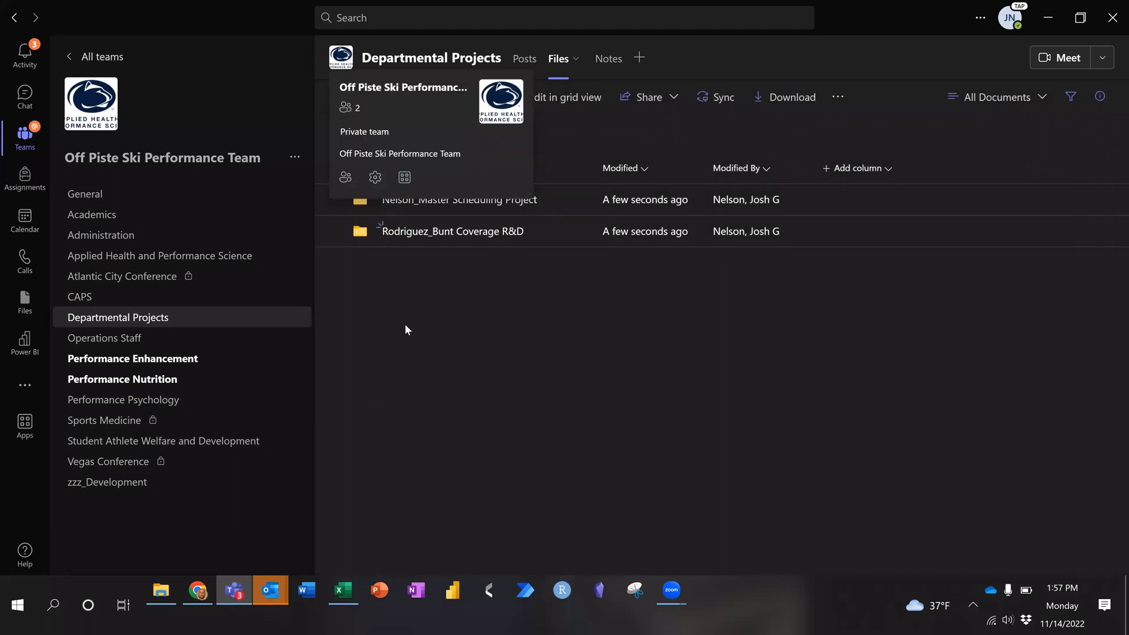
{"action": "left_click", "coordinate": [374, 97]}
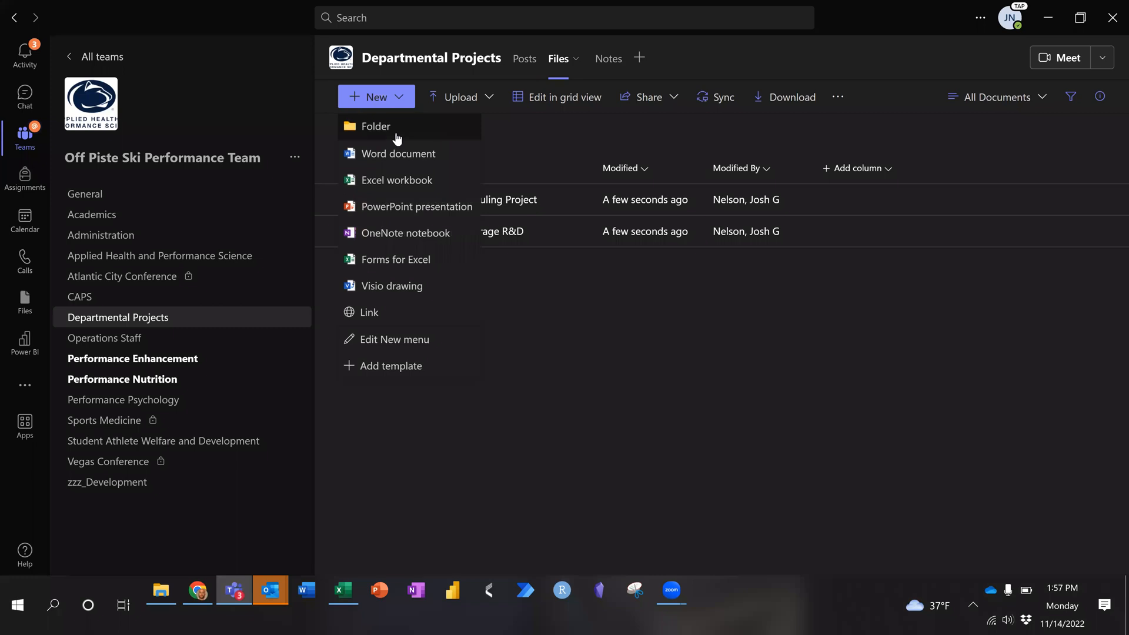
{"action": "left_click", "coordinate": [391, 127]}
{"action": "type", "text": "Strauss_"}
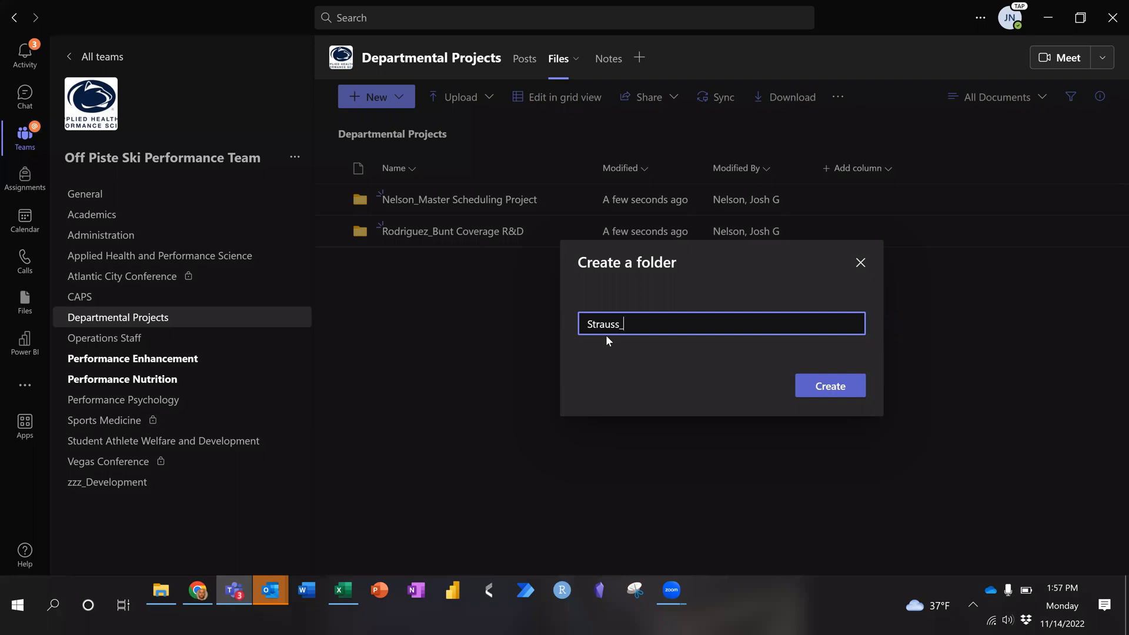
{"action": "type", "text": "Historical Weather in"}
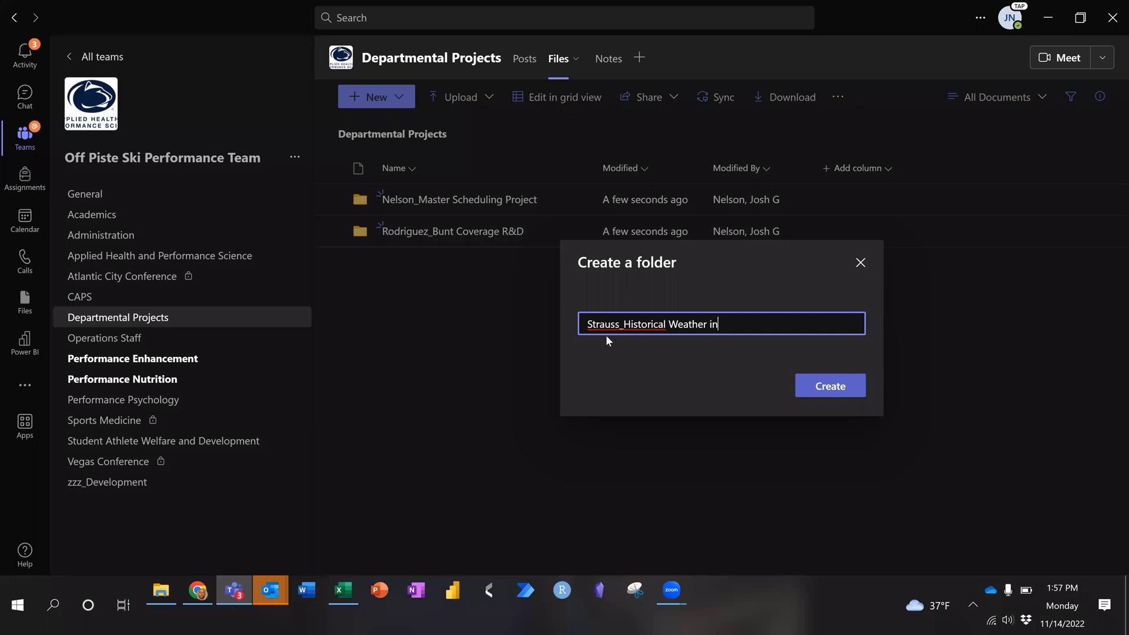
{"action": "type", "text": " State College"}
{"action": "key", "text": "Return"}
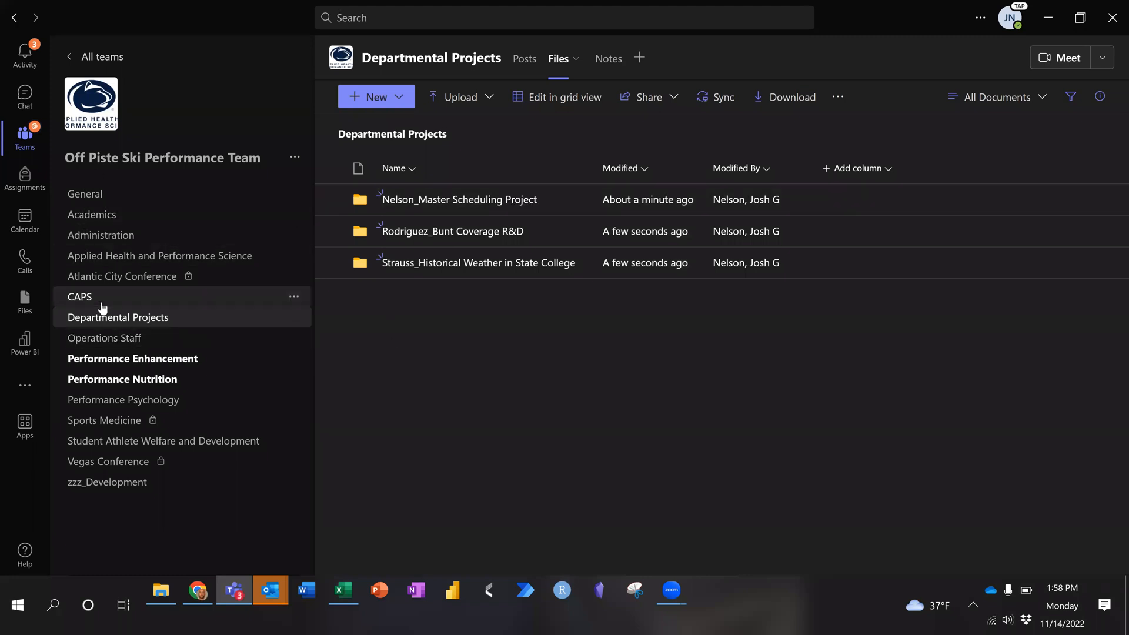
View the General channel's posts, return to the Departmental Projects channel and check its files.
{"action": "left_click", "coordinate": [112, 212]}
{"action": "left_click", "coordinate": [141, 194]}
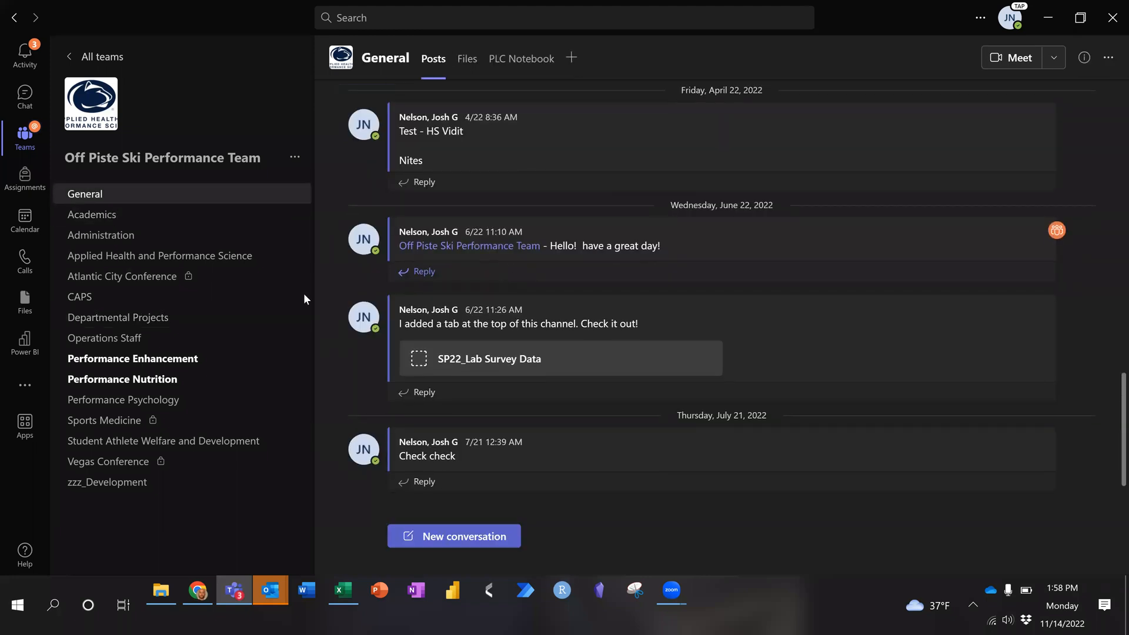
{"action": "left_click", "coordinate": [138, 317]}
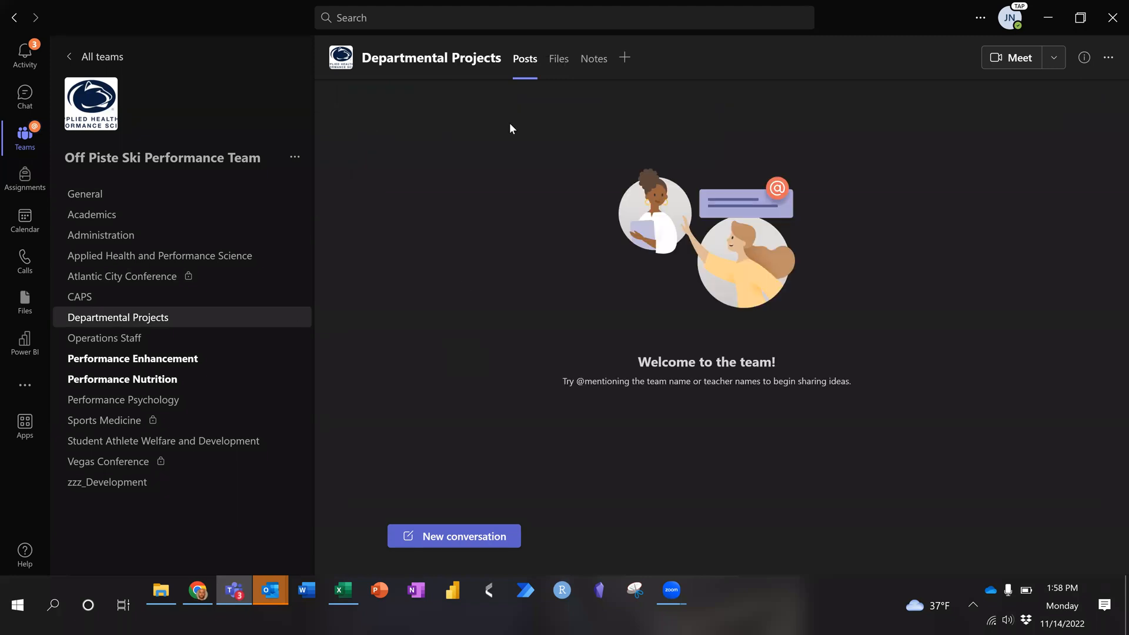
{"action": "left_click", "coordinate": [559, 61]}
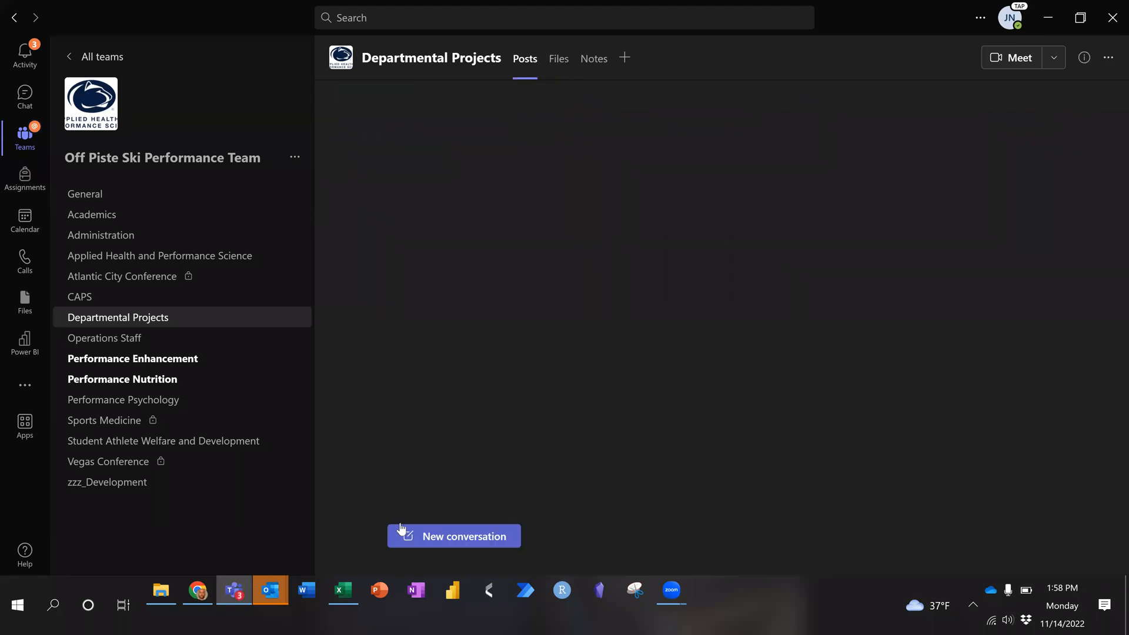
Draft a new Departmental Projects post that mentions the suggested team member and reads "- How is the weather project coming along?".
{"action": "left_click", "coordinate": [476, 535]}
{"action": "type", "text": "@nelson"}
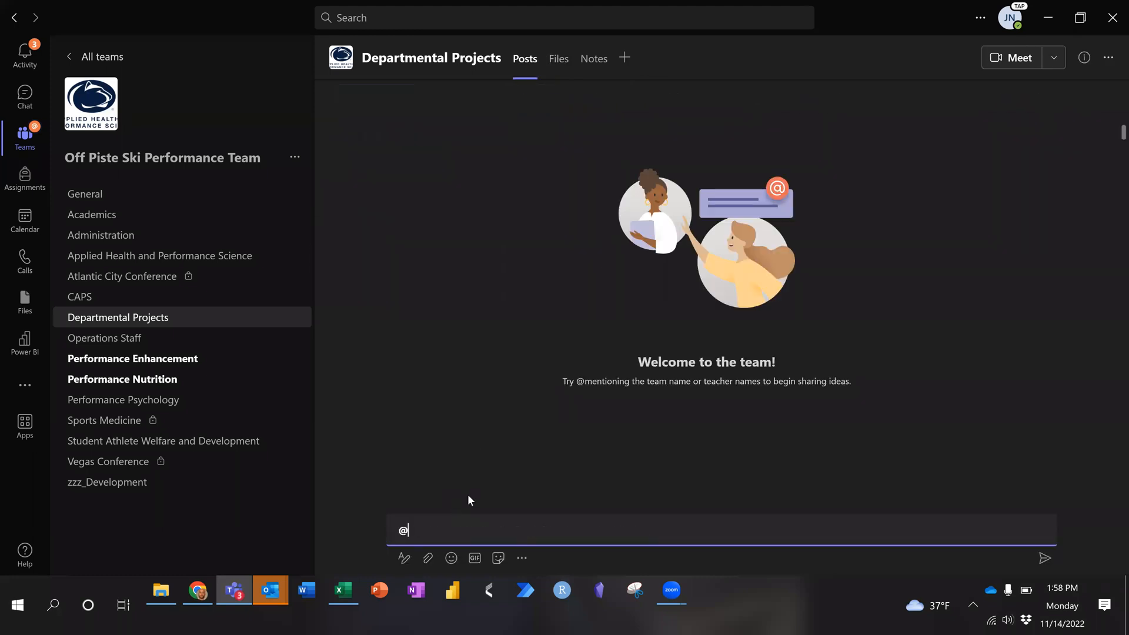
{"action": "key", "text": "BackSpace"}
{"action": "key", "text": "BackSpace"}
{"action": "key", "text": "BackSpace"}
{"action": "key", "text": "BackSpace"}
{"action": "key", "text": "BackSpace"}
{"action": "key", "text": "BackSpace"}
{"action": "key", "text": "BackSpace"}
{"action": "type", "text": "@"}
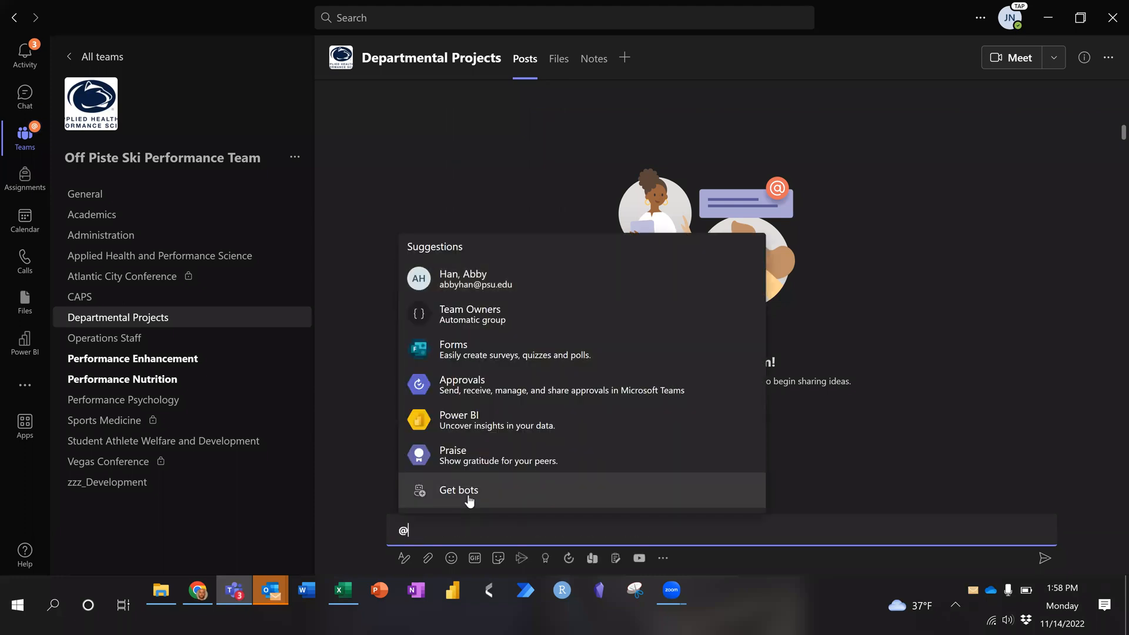
{"action": "left_click", "coordinate": [547, 276]}
{"action": "type", "text": "- How is the"}
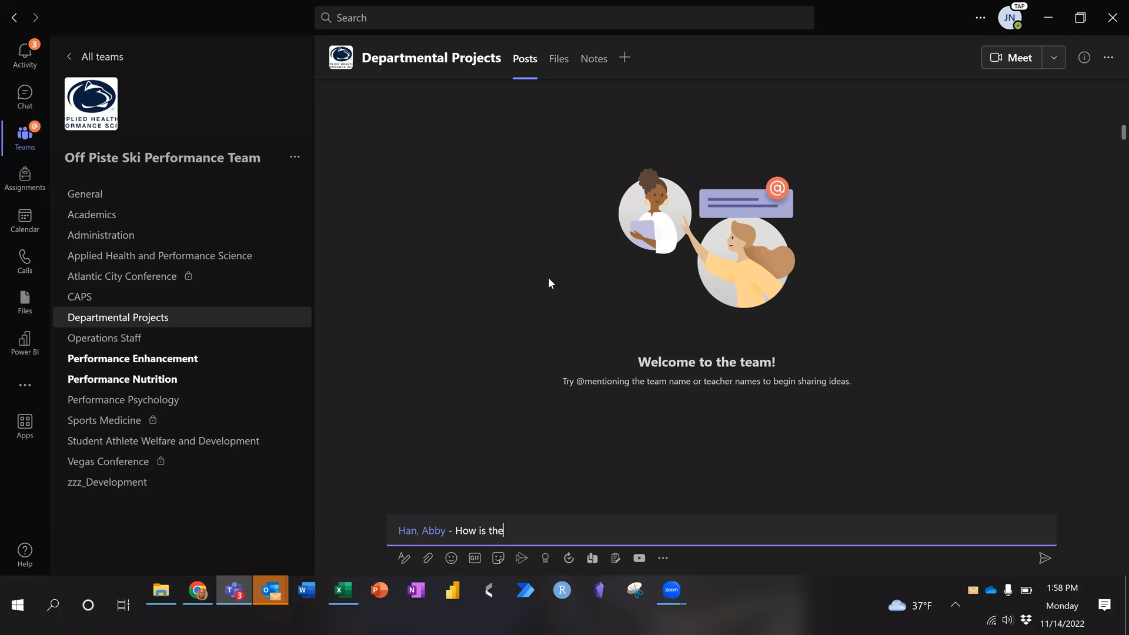
{"action": "type", "text": " weather project coming along?"}
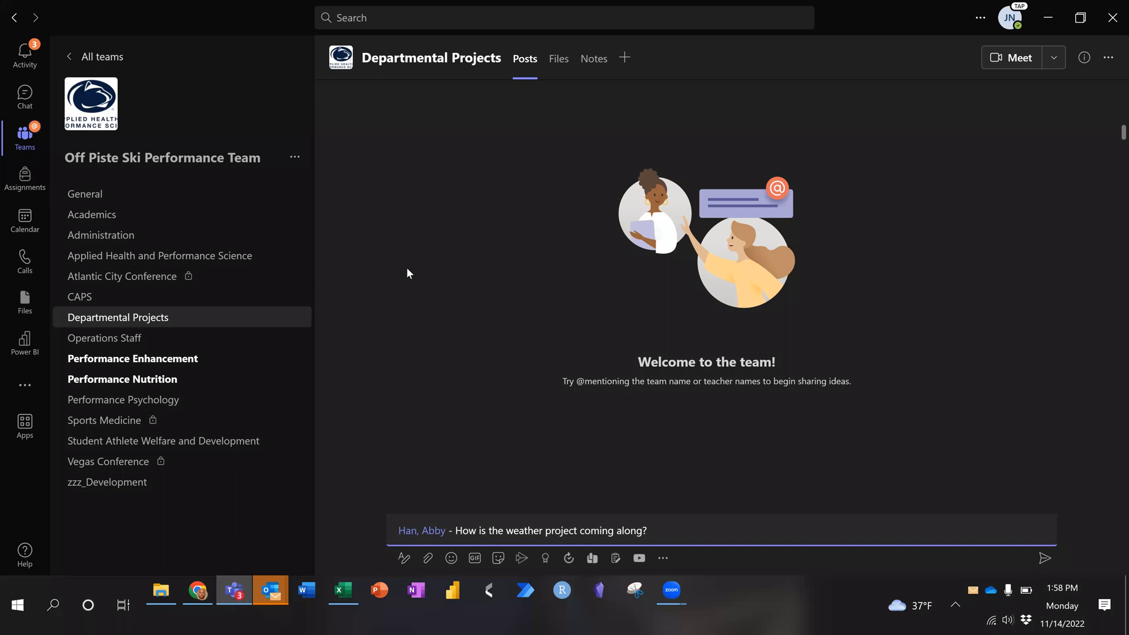
Leave the drafted post for the General channel and reopen the files of Departmental Projects.
{"action": "left_click", "coordinate": [77, 203]}
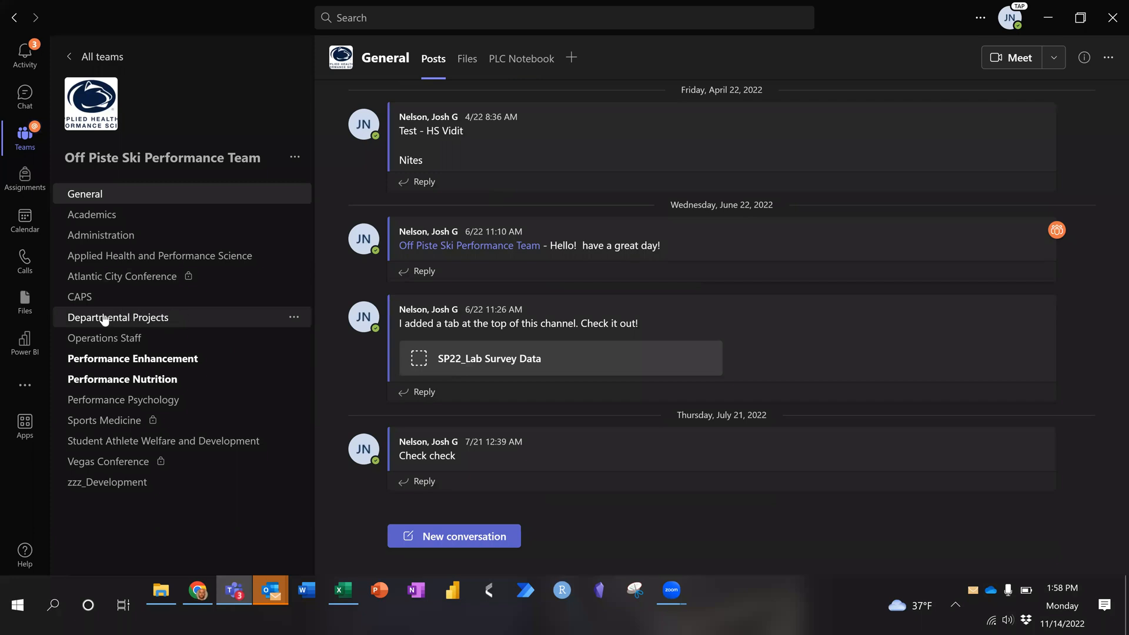
{"action": "left_click", "coordinate": [156, 320]}
{"action": "left_click", "coordinate": [564, 59]}
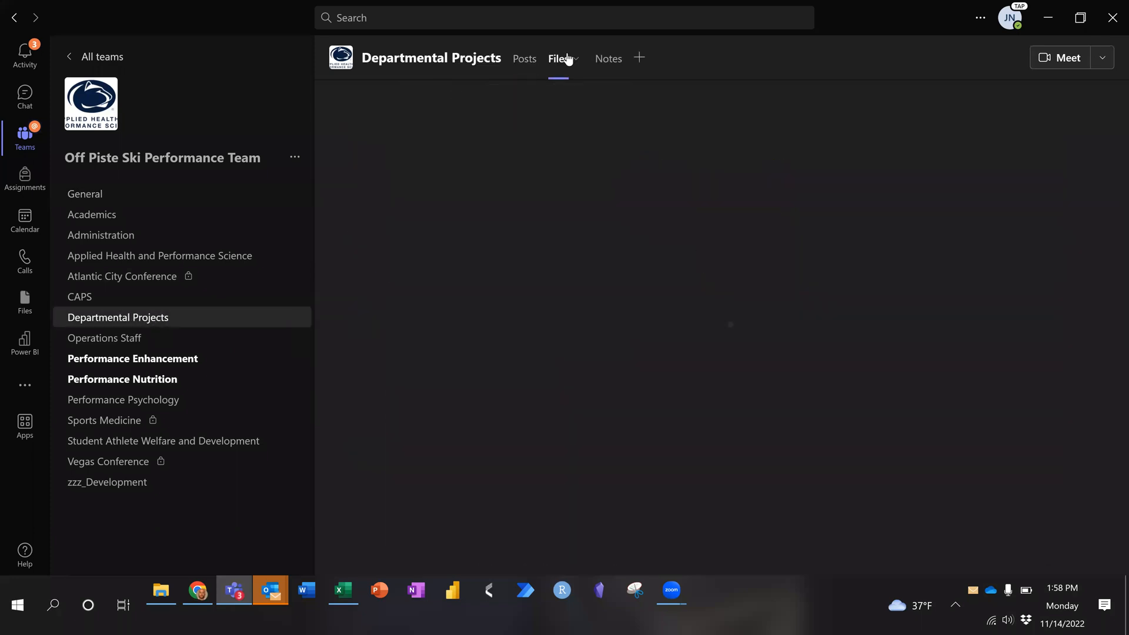